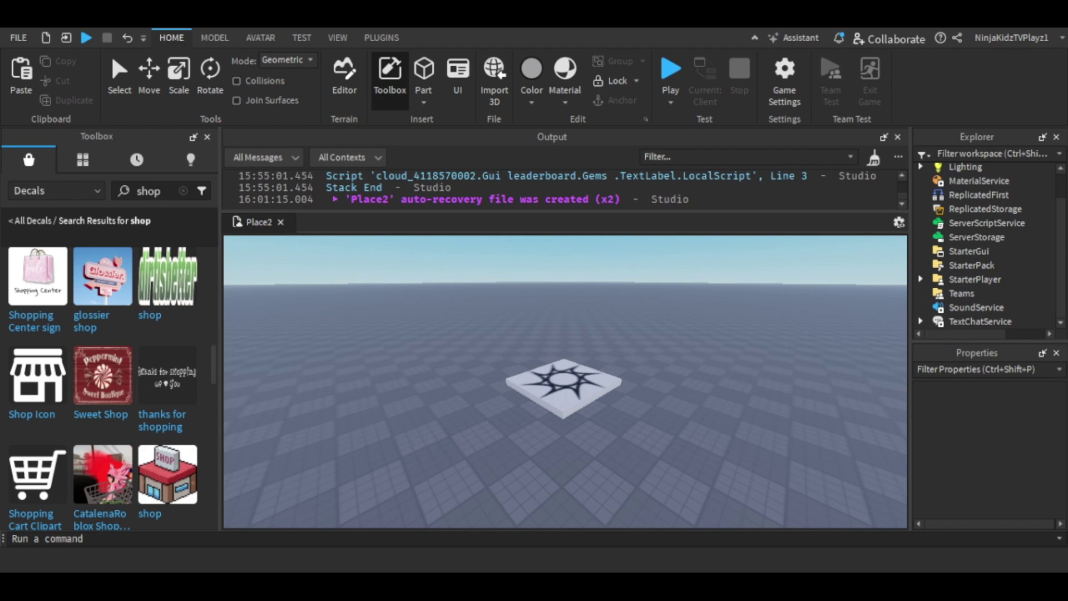
- Insert a Script into ServerScriptService and rename it leaderstats
left_click(1040, 223)
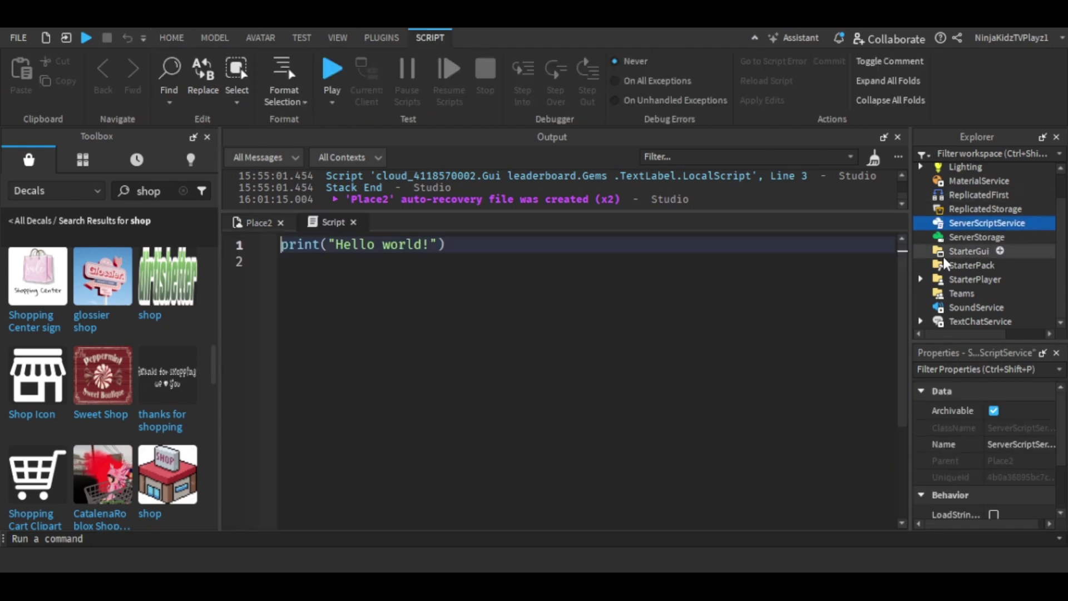
left_click(999, 444)
key("BackSpace")
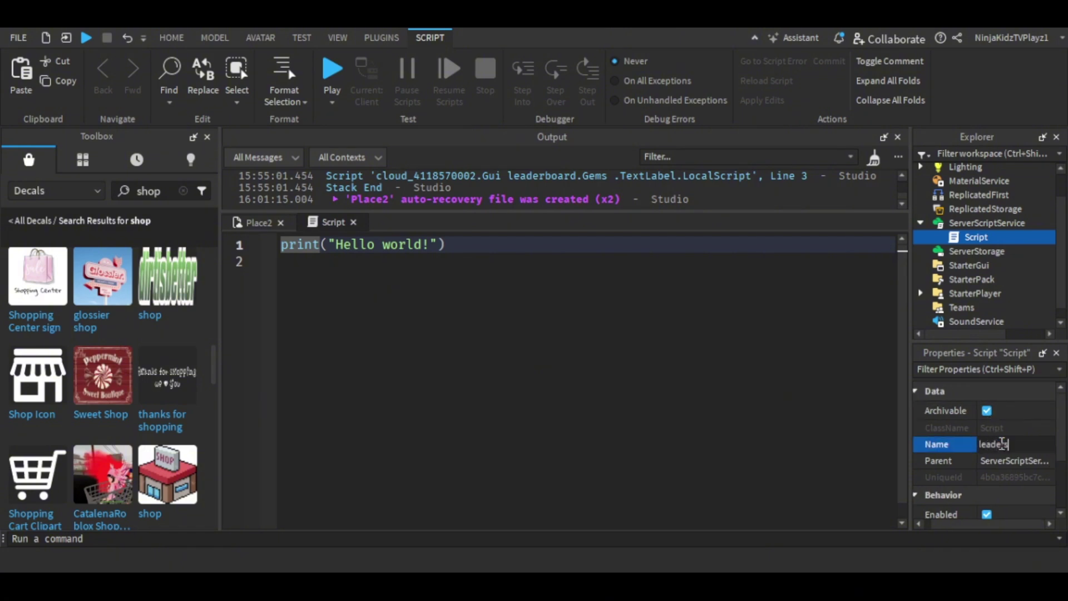
key("Return")
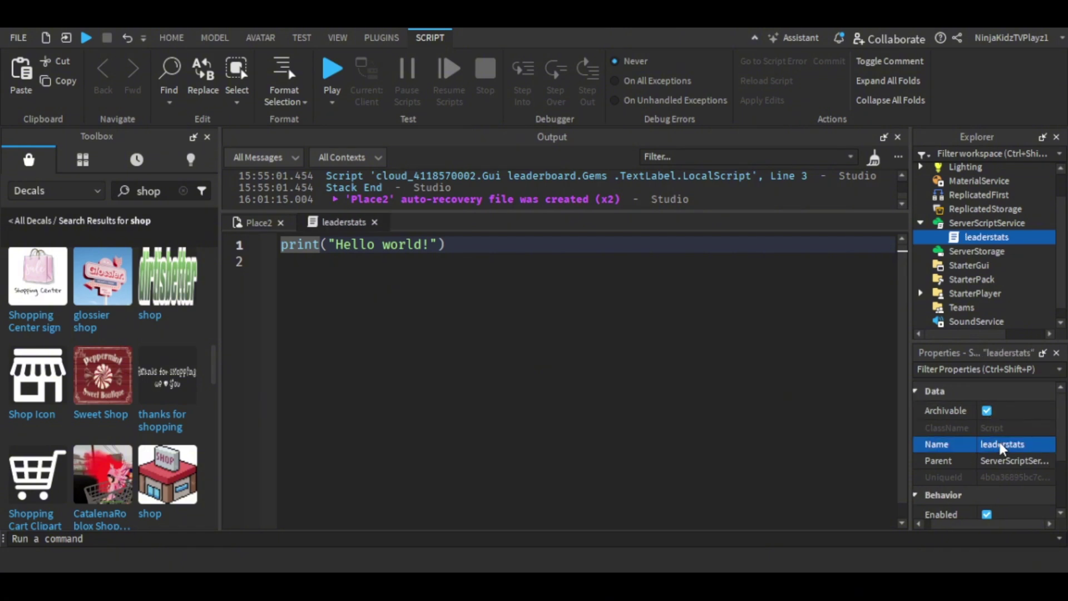
left_click(558, 343)
- Replace the print line with a PlayerAdded:Connect function that creates a Folder parented to Player
left_click_drag(285, 275, 231, 237)
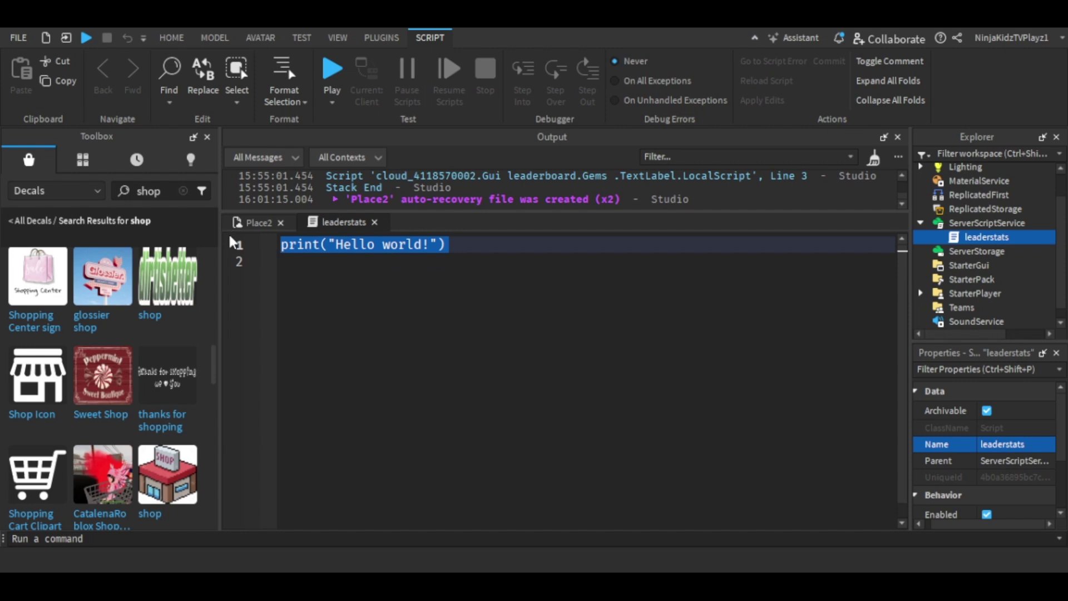
type("game.P")
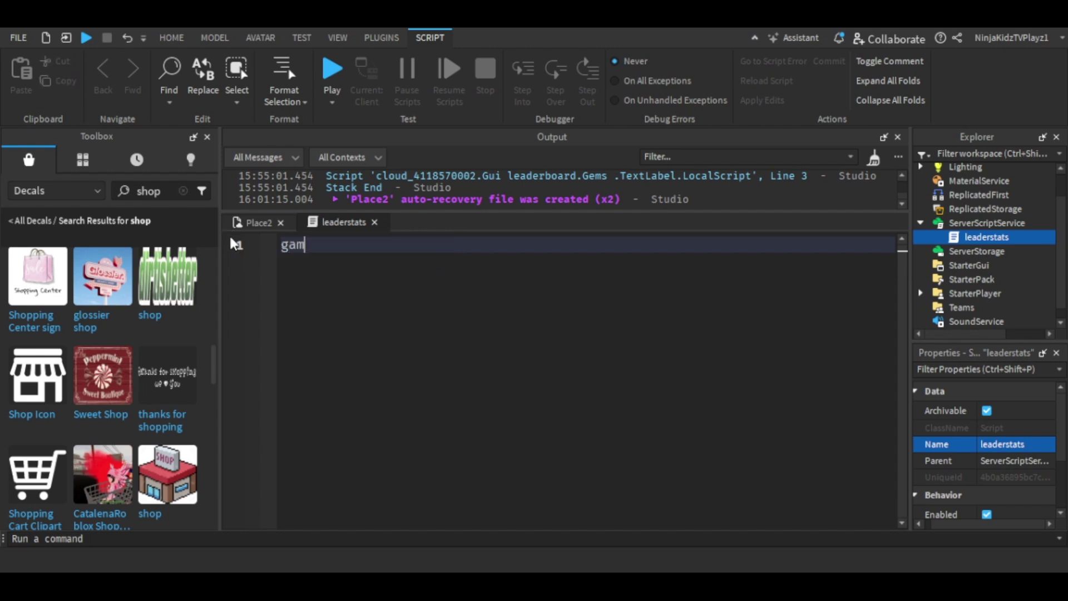
type("layers.PlayerAdded")
type(":Connect(function(Playe")
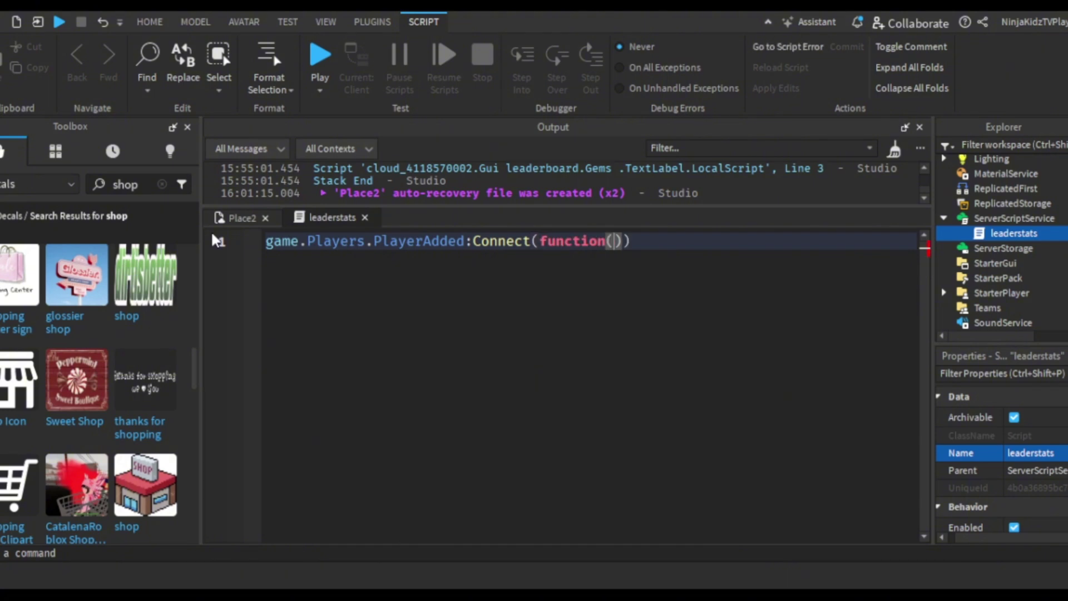
type("r")
key("Return")
key("Return")
type("local stats =")
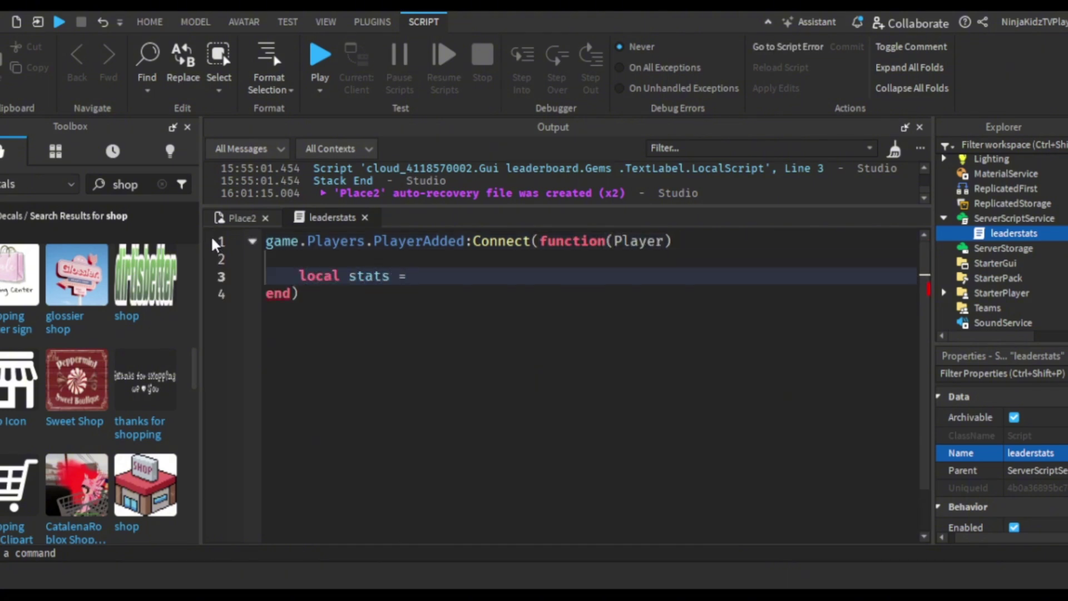
type(" Instance.new(\"f")
key("Tab")
type("\", Player)")
key("Return")
- Name the folder "leaderstats" and create an IntValue parented to it
type("string.Na")
type("m")
key("BackSpace")
key("BackSpace")
key("BackSpace")
key("BackSpace")
key("BackSpace")
key("BackSpace")
key("BackSpace")
key("BackSpace")
type("tats.Name = \"leaderstats\"")
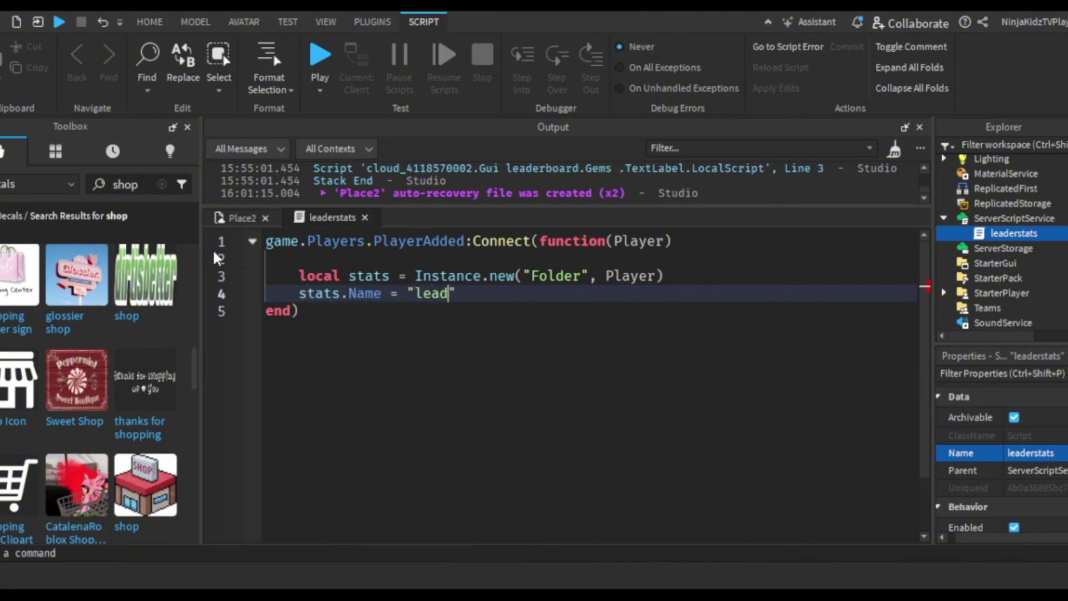
key("Return")
key("Return")
type("local c")
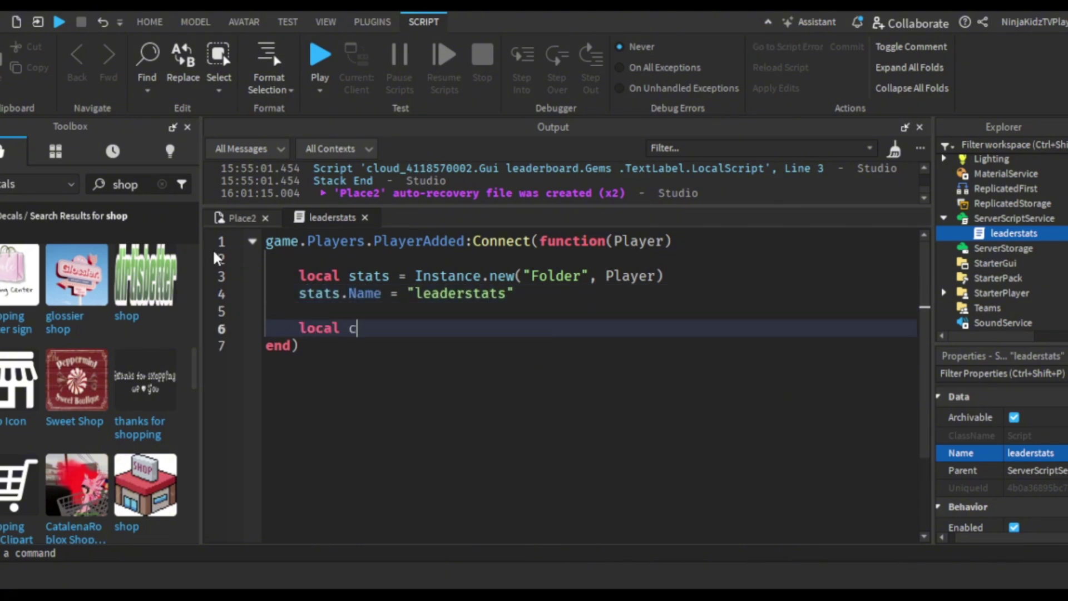
type("ash = Instance.new()")
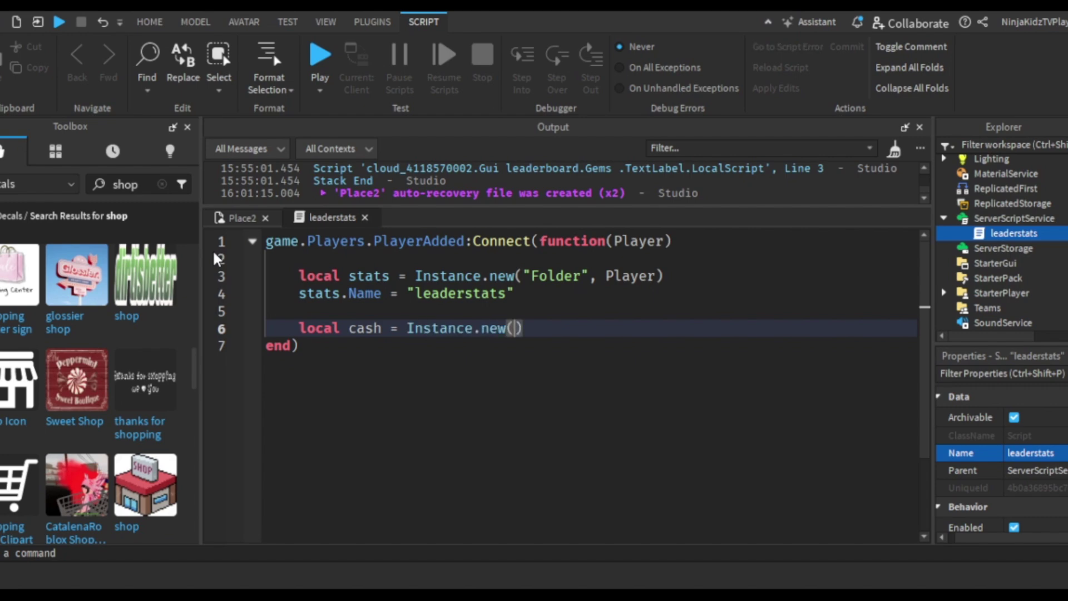
type("\"IntValue\", lea")
key("BackSpace")
key("BackSpace")
key("BackSpace")
type("leaderstats")
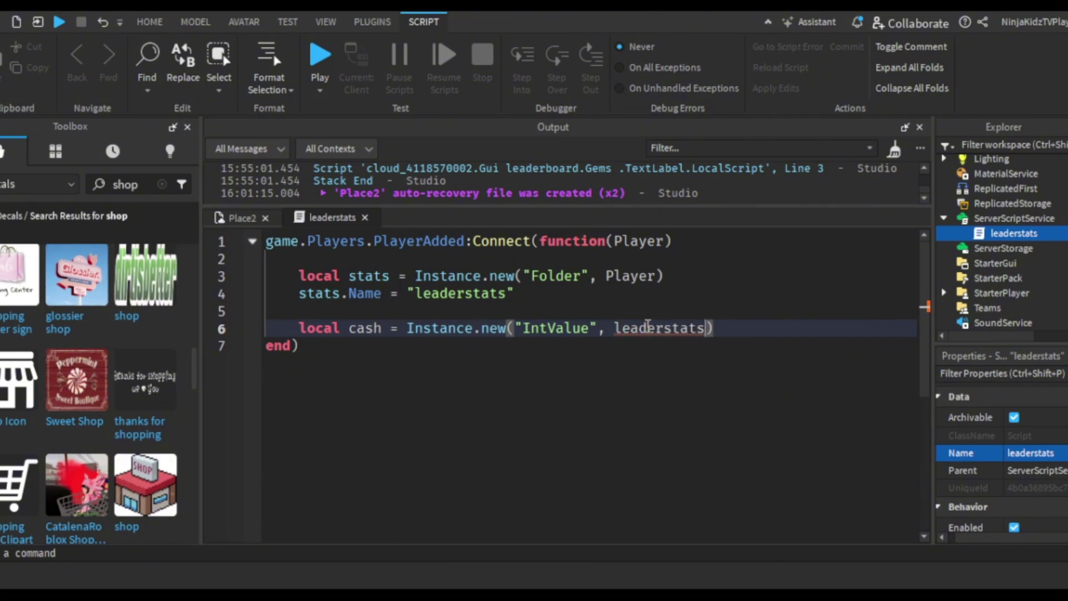
- Rename the variable stats to leaderstats on lines 3 and 4
double_click(349, 274)
type("leaderstats")
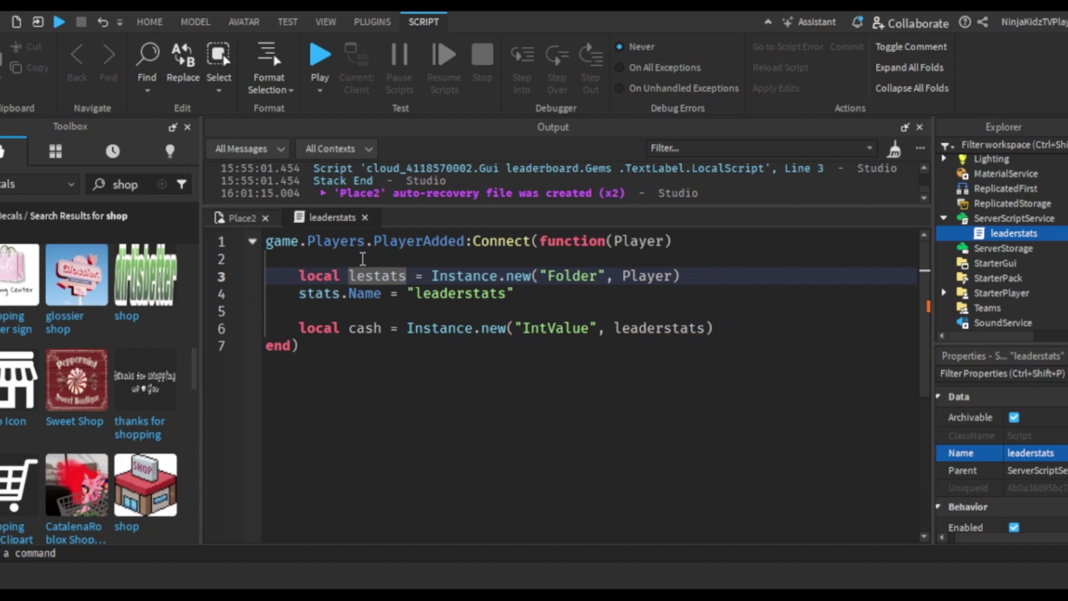
double_click(312, 293)
type("leaderstats")
- Name the IntValue "Cash" and set its Value to 100
left_click(766, 328)
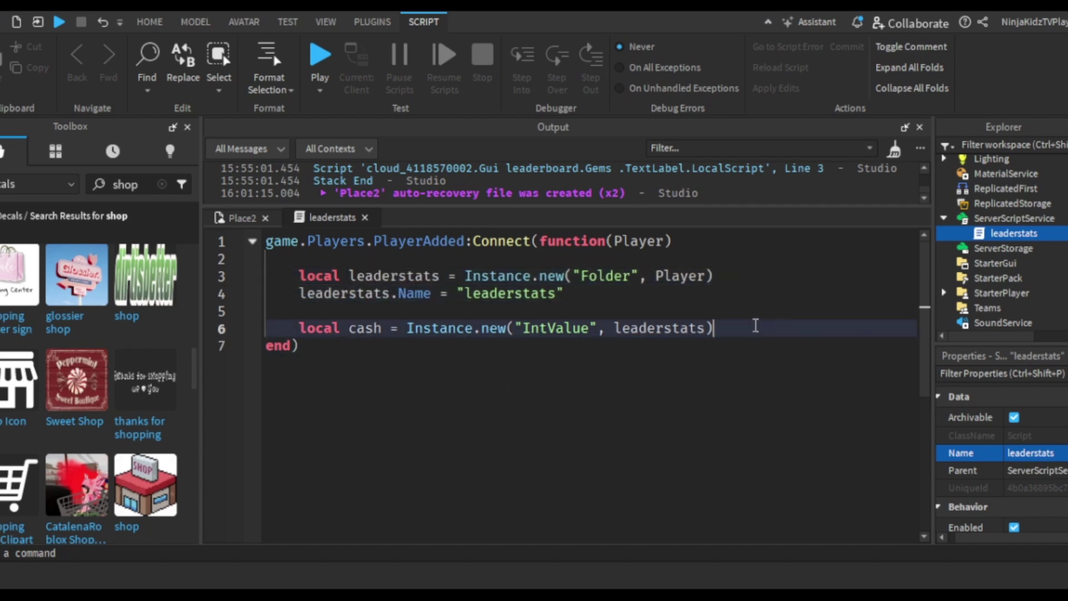
key("Return")
type("cash.Na")
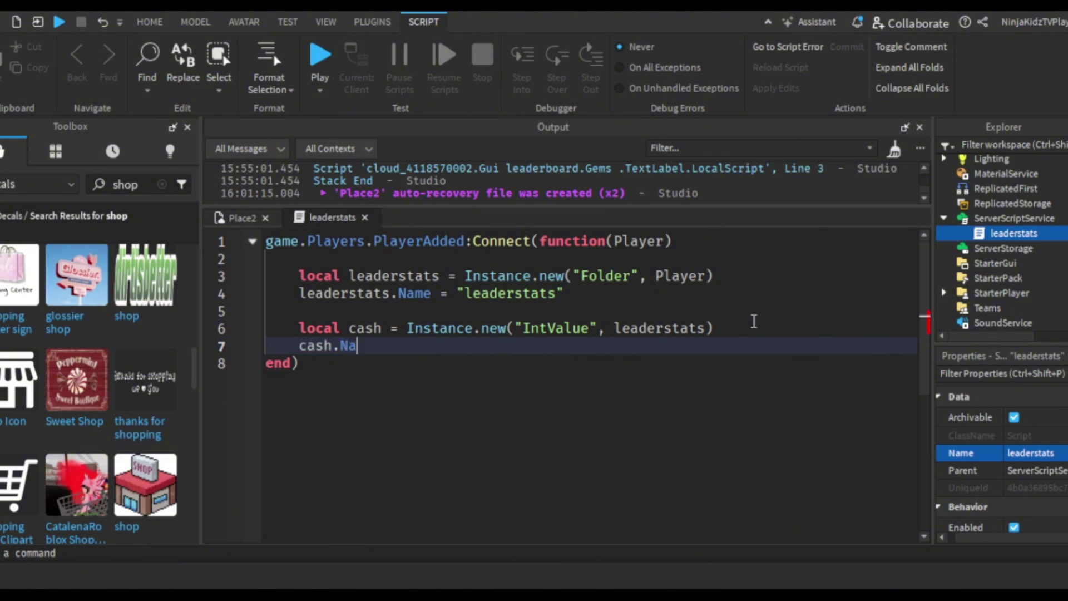
type("me = \"Cash\"")
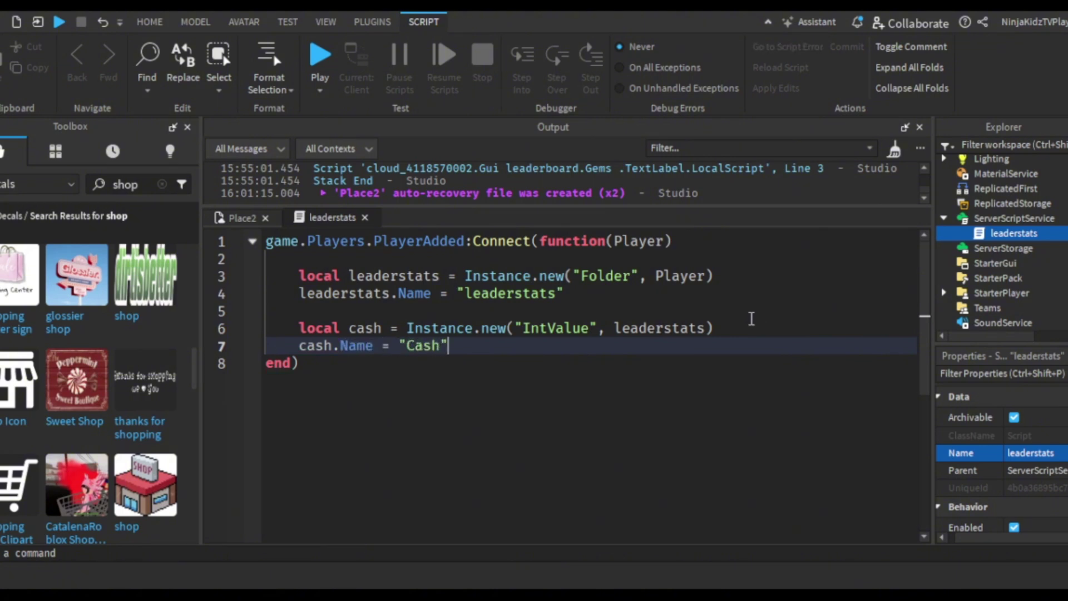
key("Return")
type("cash.Value = 1000")
key("BackSpace")
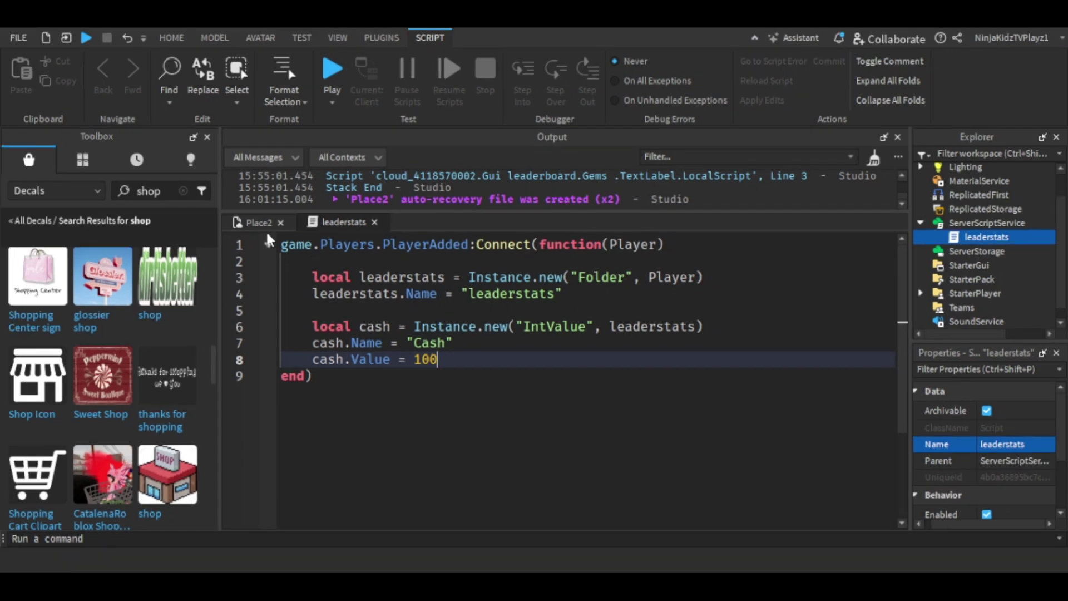
left_click_drag(281, 245, 364, 403)
- Close the script, insert a ScreenGui into StarterGui and rename it ShopGui
left_click(716, 447)
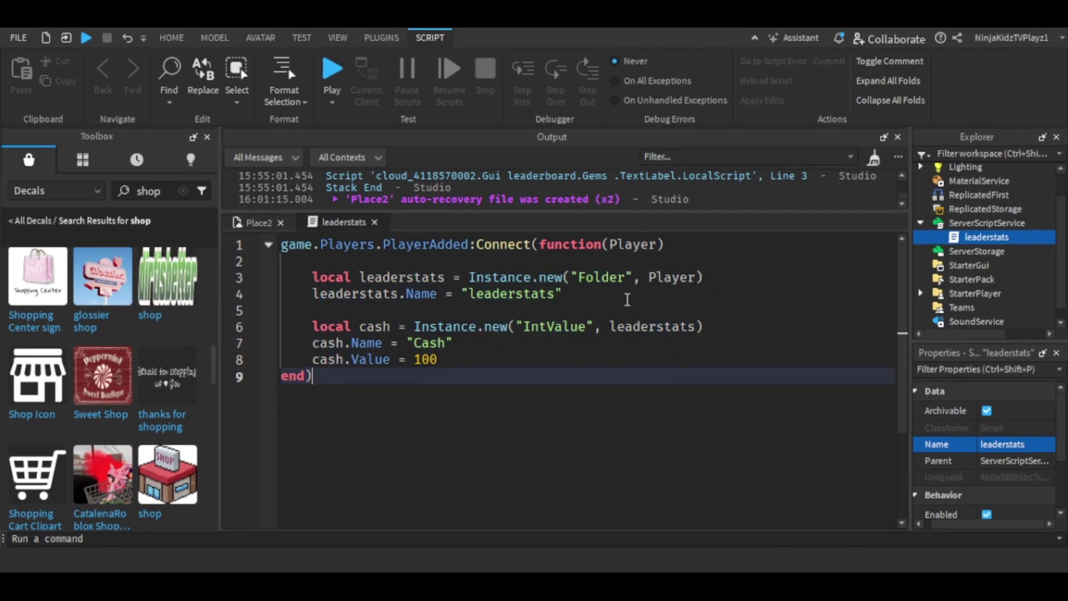
left_click(375, 222)
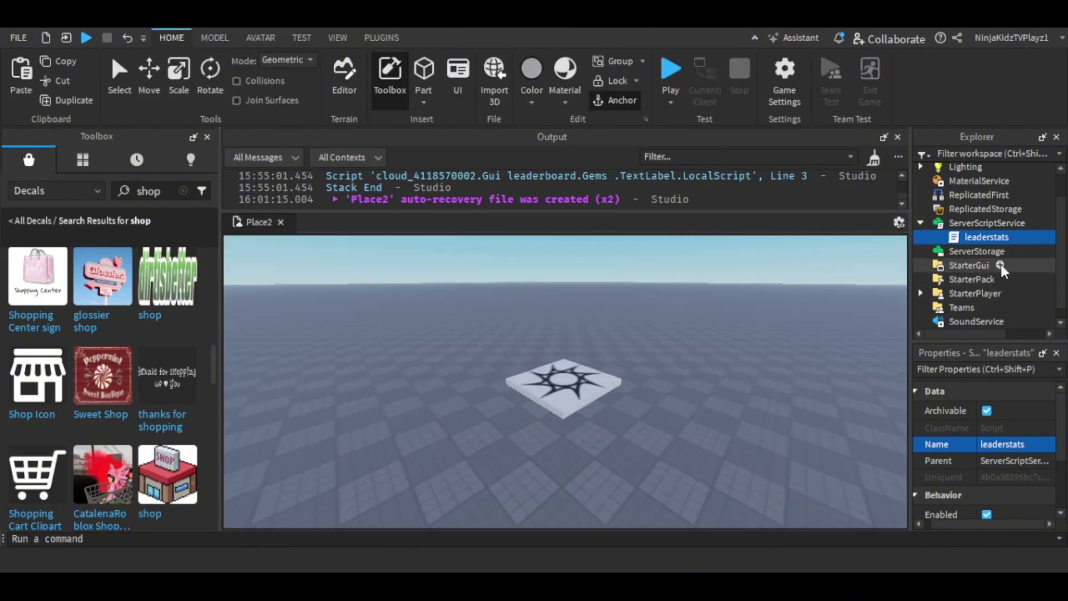
left_click(971, 265)
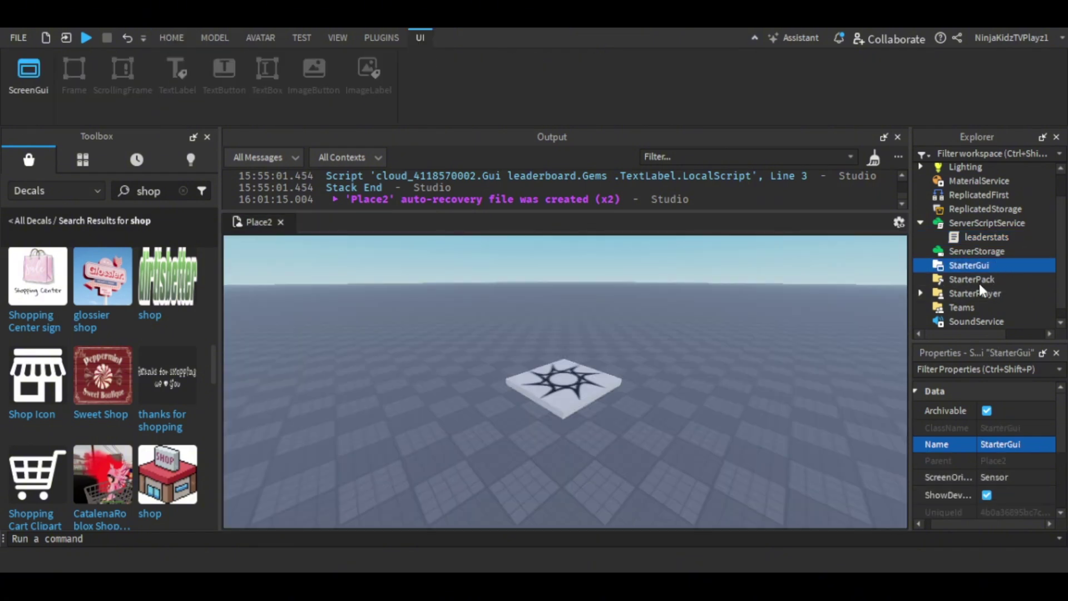
left_click(1000, 265)
left_click(977, 279)
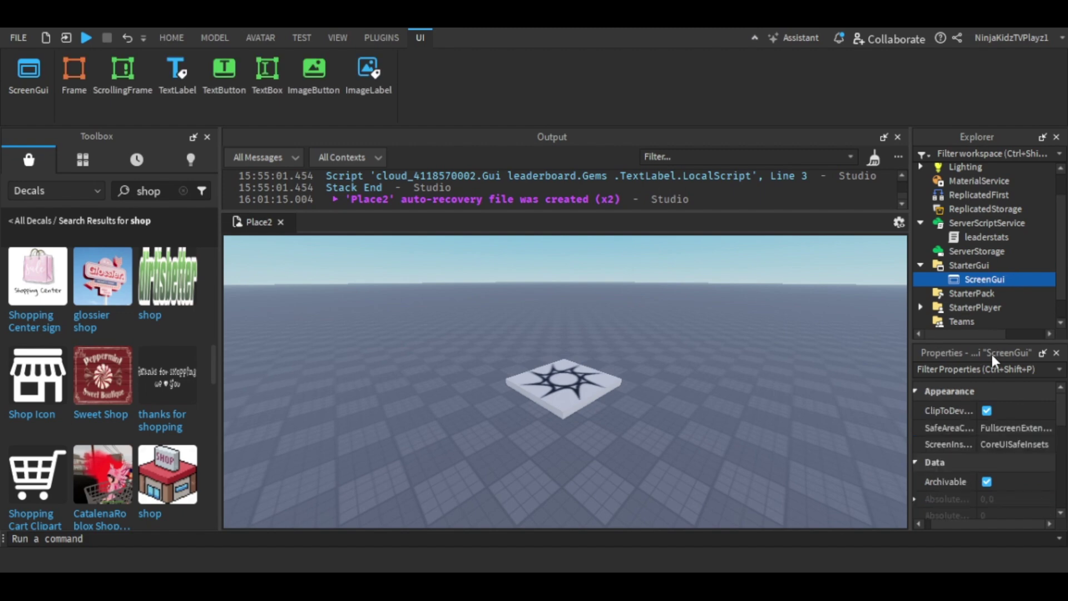
scroll(1022, 413, "down", 3)
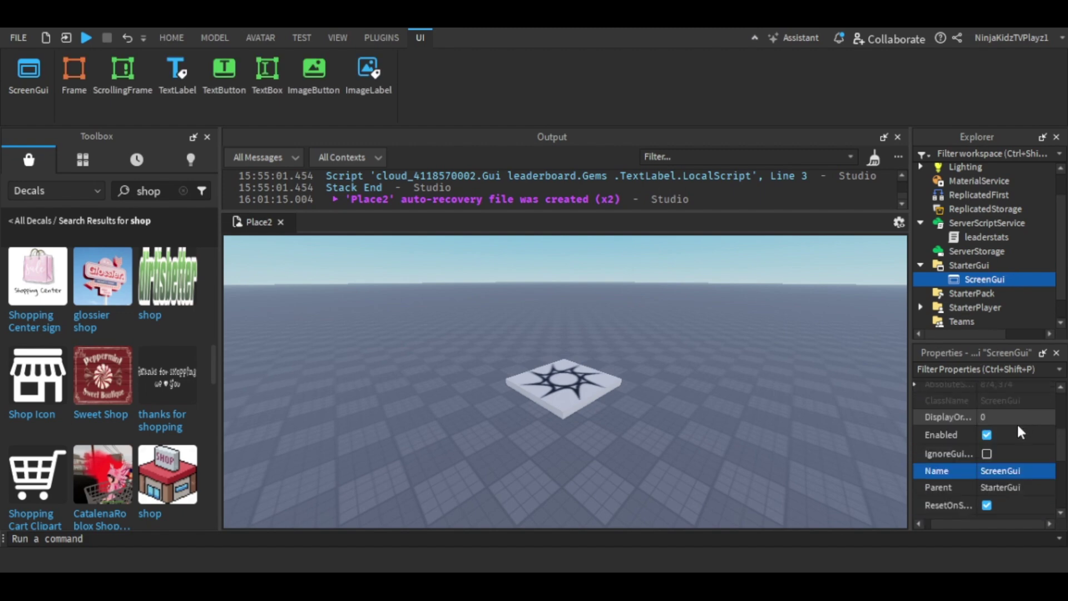
left_click(1002, 470)
type("Sho")
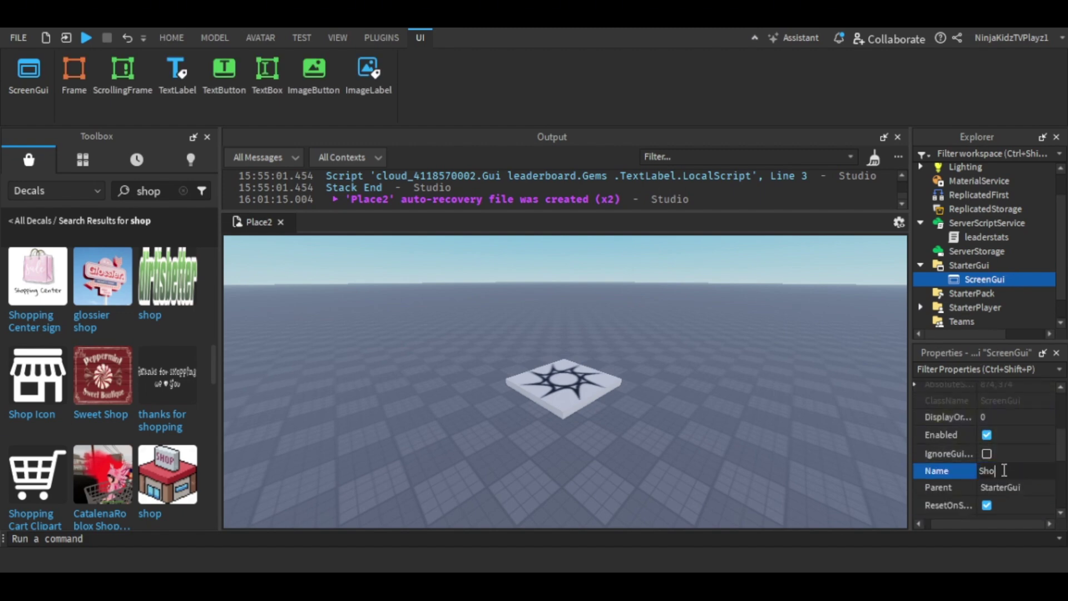
type("pGui")
key("Return")
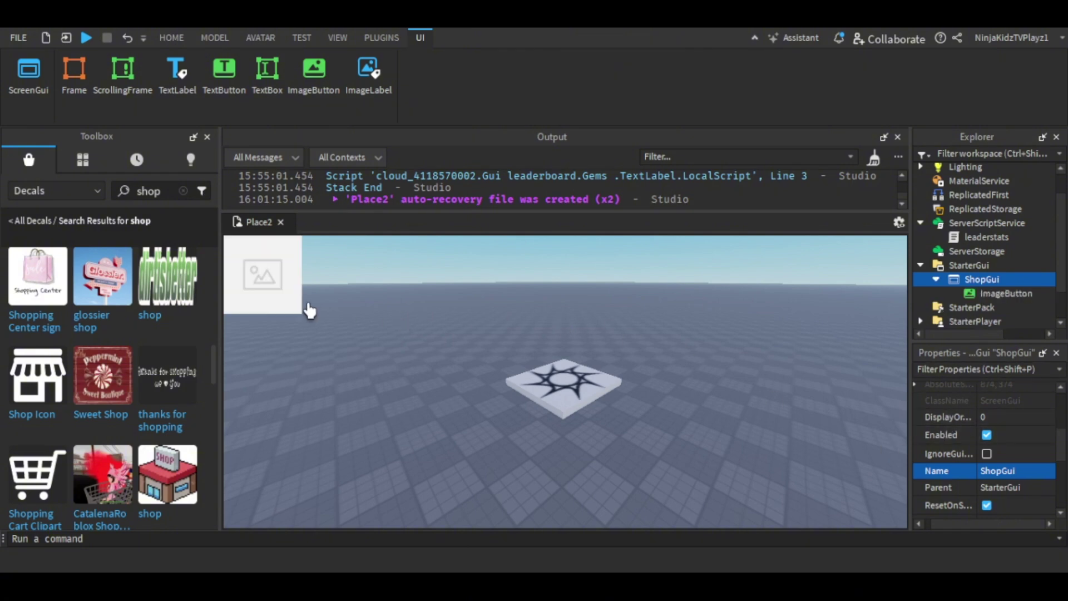
- Move the ImageButton down the left side and resize it to about 85 x 90
left_click_drag(282, 299, 295, 384)
left_click_drag(320, 343, 309, 350)
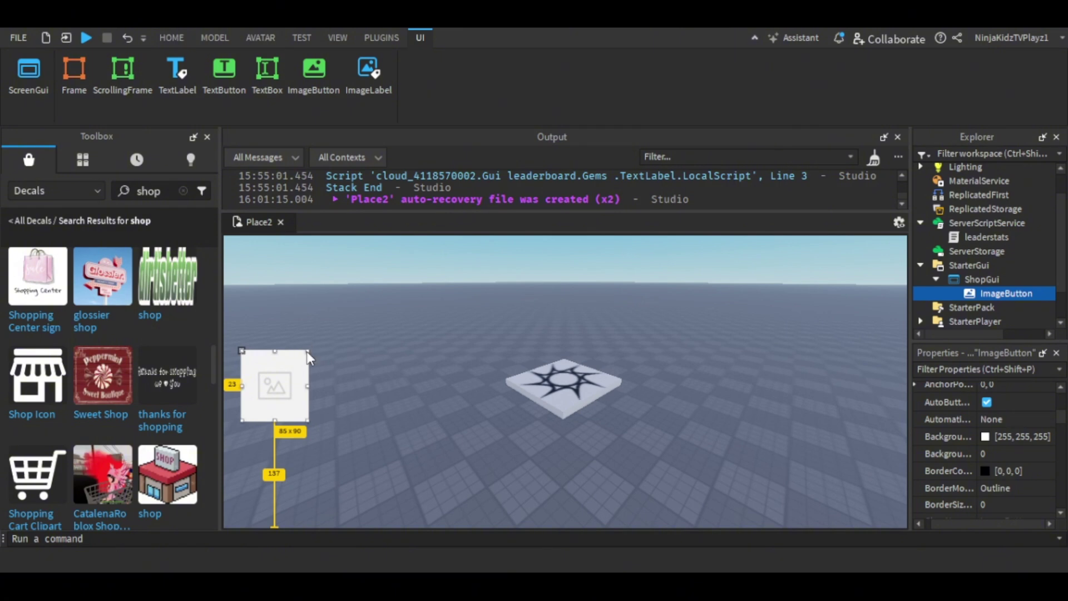
left_click_drag(273, 385, 275, 382)
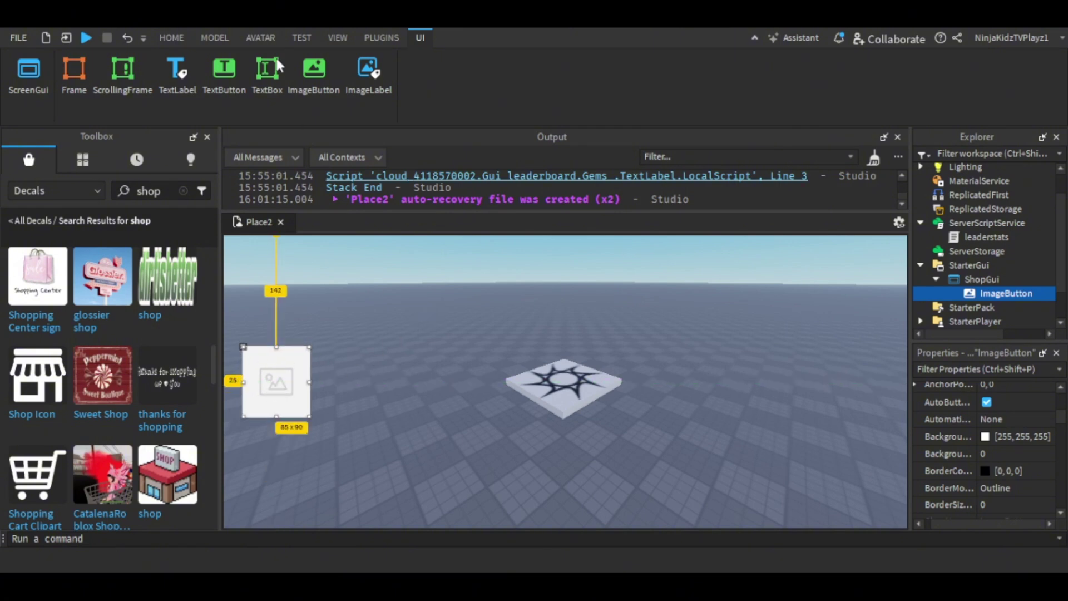
left_click(381, 37)
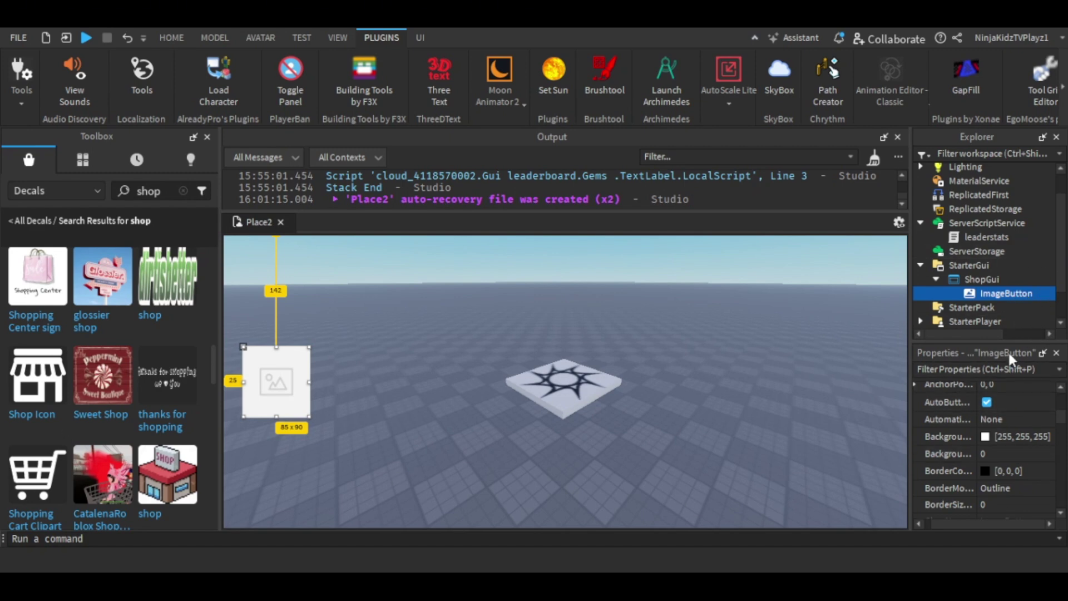
scroll(996, 445, "down", 6)
scroll(996, 440, "up", 3)
left_click(999, 488)
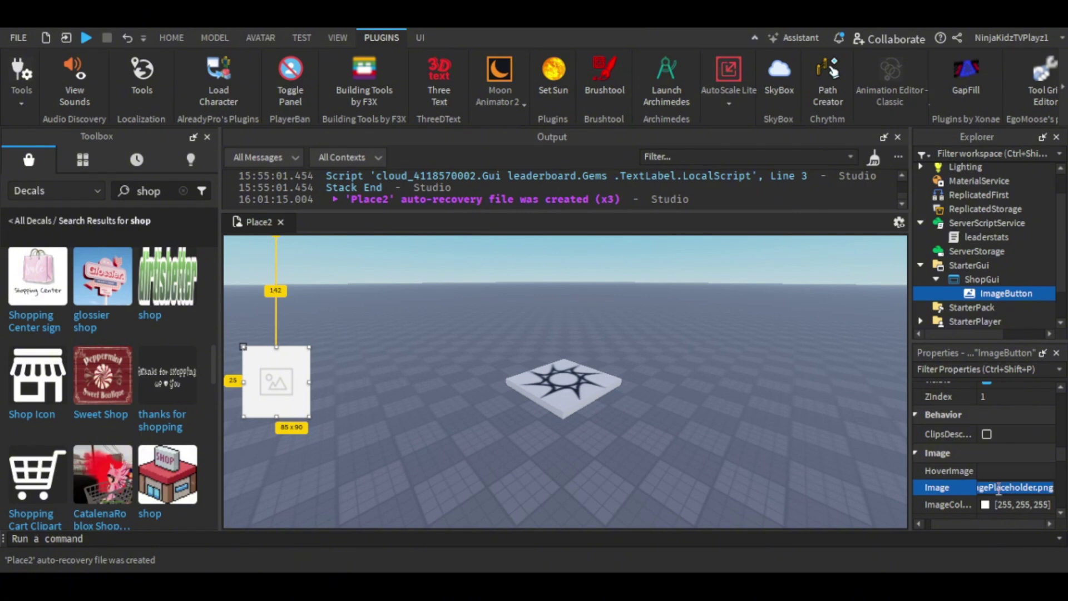
key("ctrl+v")
key("Return")
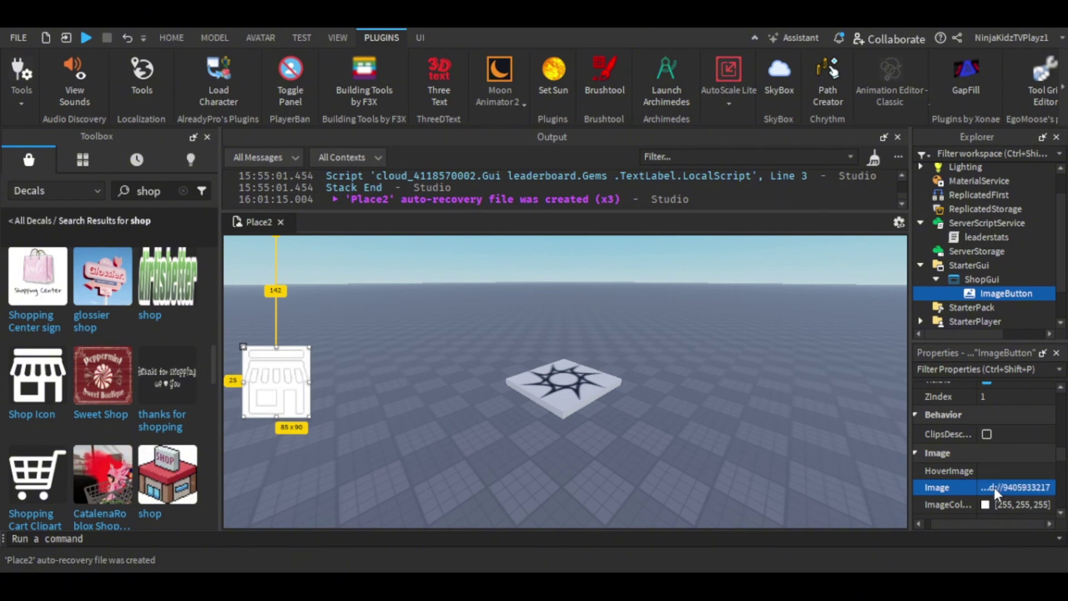
- Try several background colours and settle on BackgroundColor3 42, 188, 255
scroll(946, 445, "up", 6)
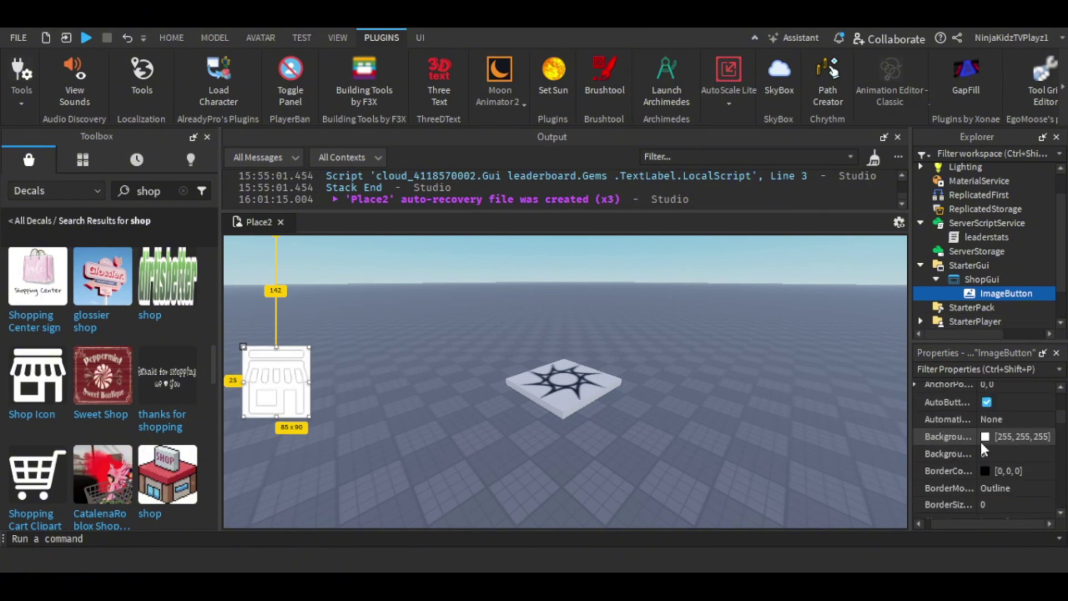
left_click(996, 439)
type("106, 255, 173")
key("Return")
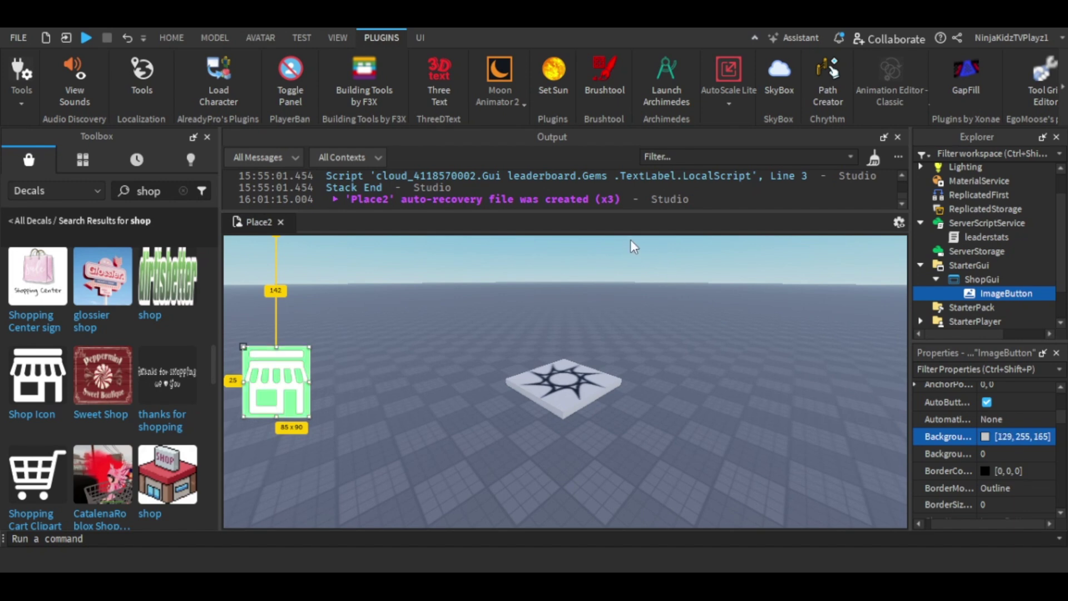
type("57, 179, 255")
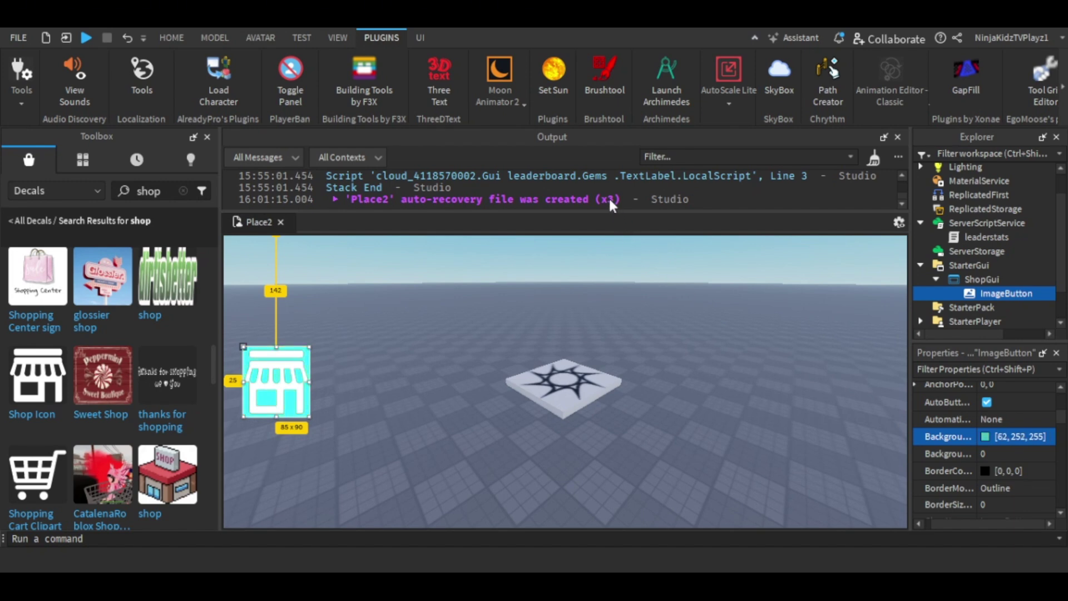
key("Return")
key("ctrl+v")
key("Return")
type("35, 196, 255")
key("Return")
type("[49, 255, 248]")
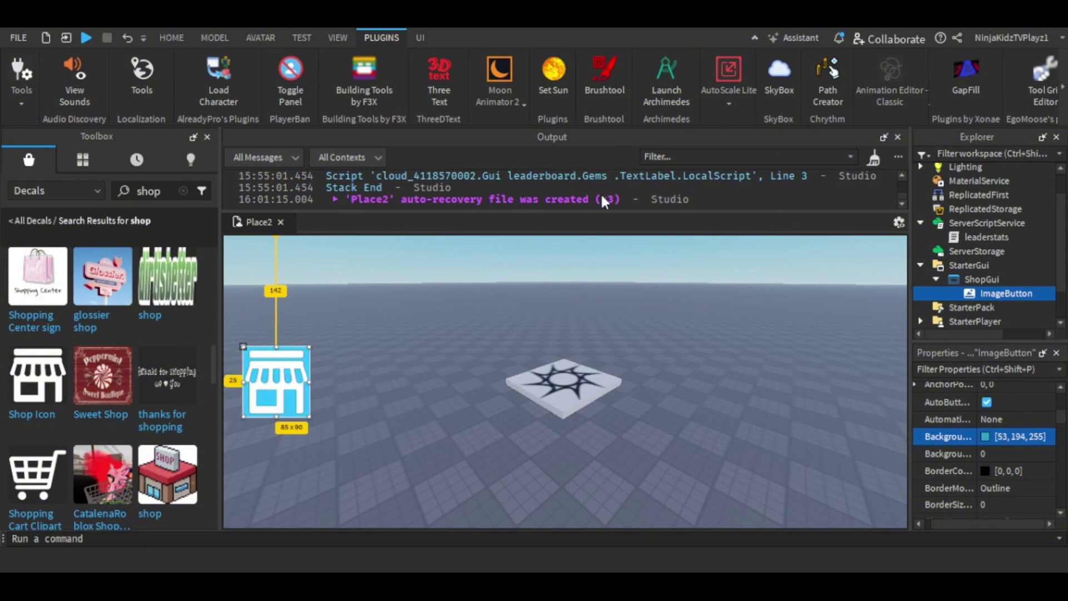
key("Return")
type("42, 188, 255")
key("Return")
left_click(1008, 280)
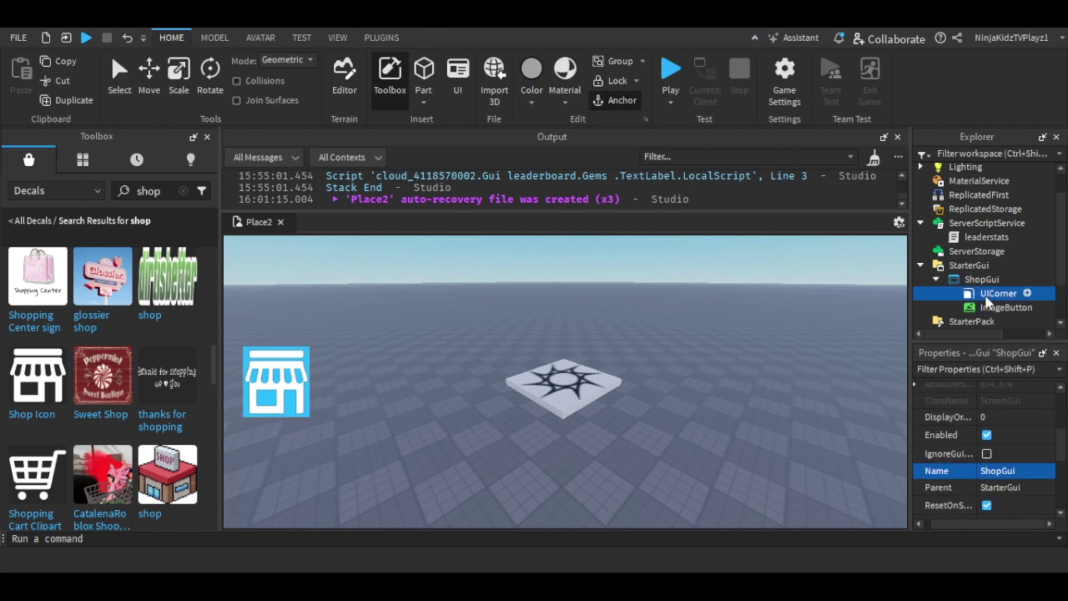
- Set the UICorner's CornerRadius to 0.2, 0 and move it under the ImageButton
left_click(1022, 410)
key("BackSpace")
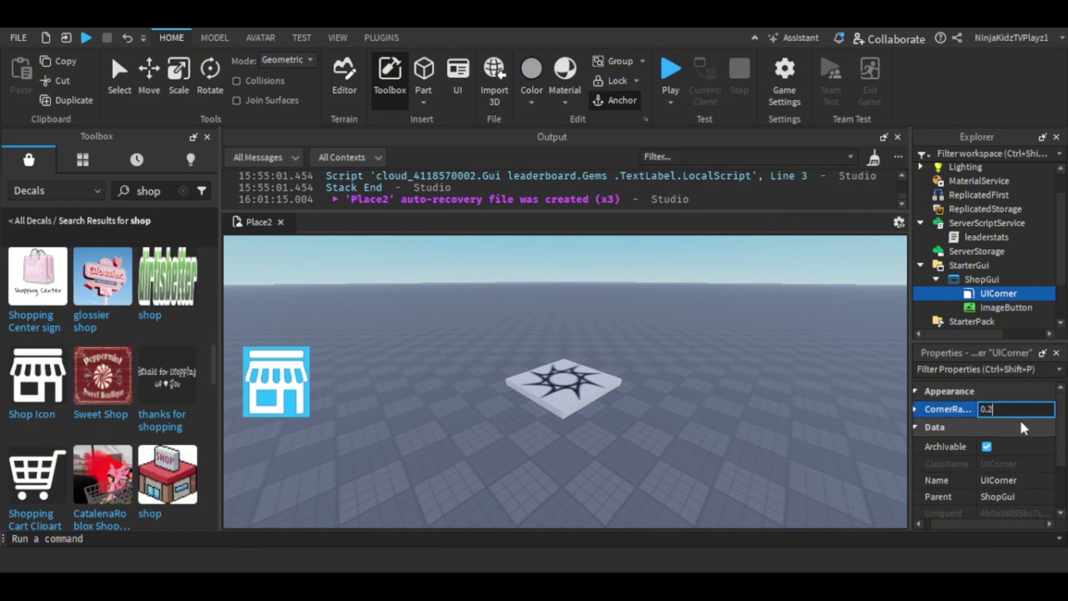
key("Return")
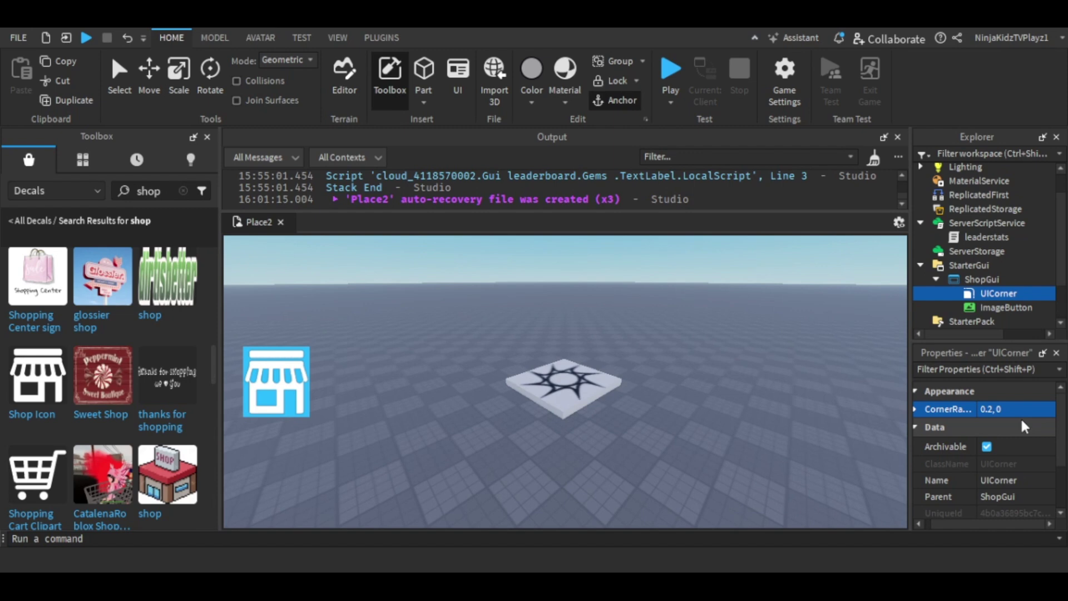
left_click_drag(999, 293, 1004, 307)
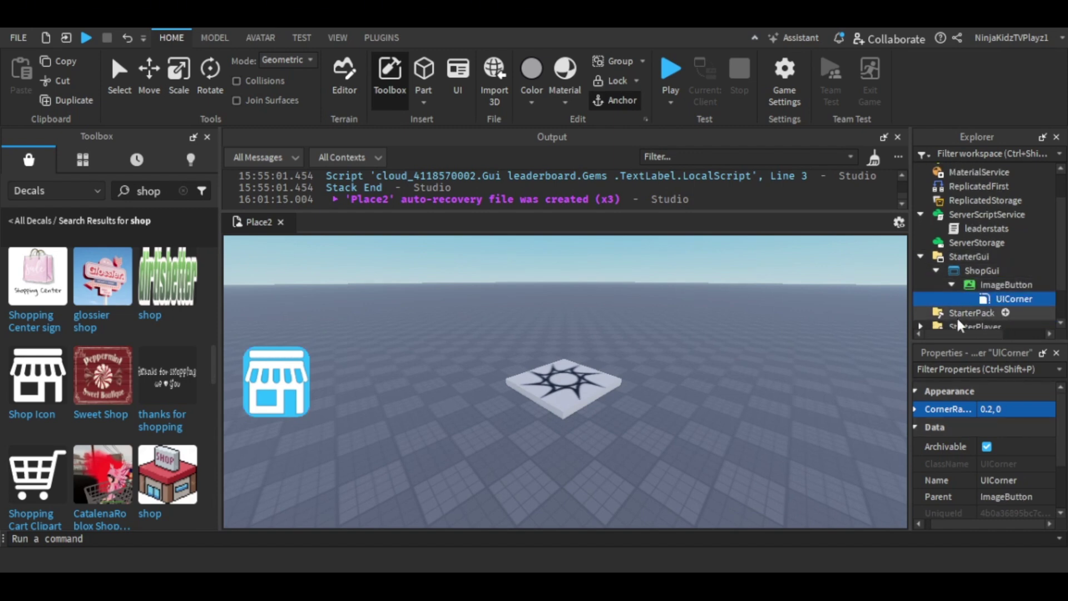
- Add a UIStroke to the ImageButton with Thickness 3
left_click(1032, 285)
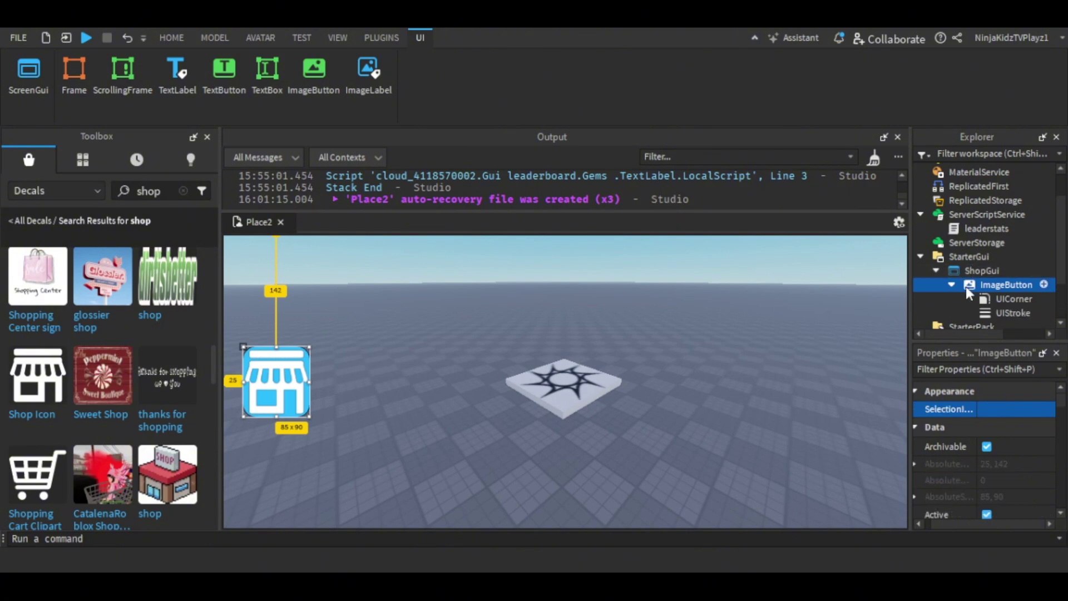
left_click(1012, 313)
left_click(1045, 462)
left_click(1030, 460)
type("3")
key("Return")
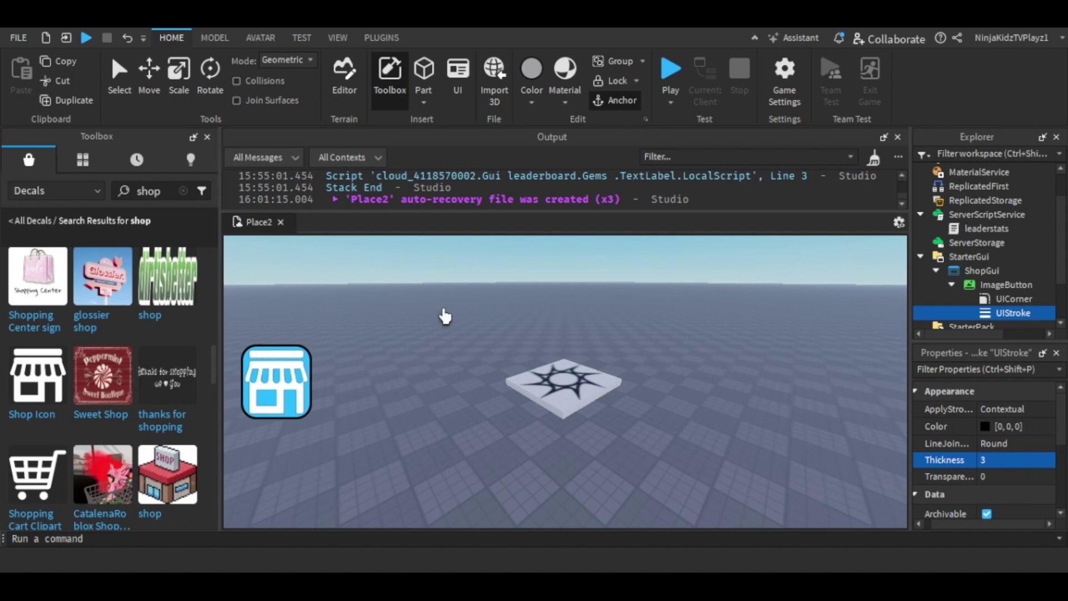
- Collapse the ImageButton and insert a Frame into ShopGui
left_click(787, 429)
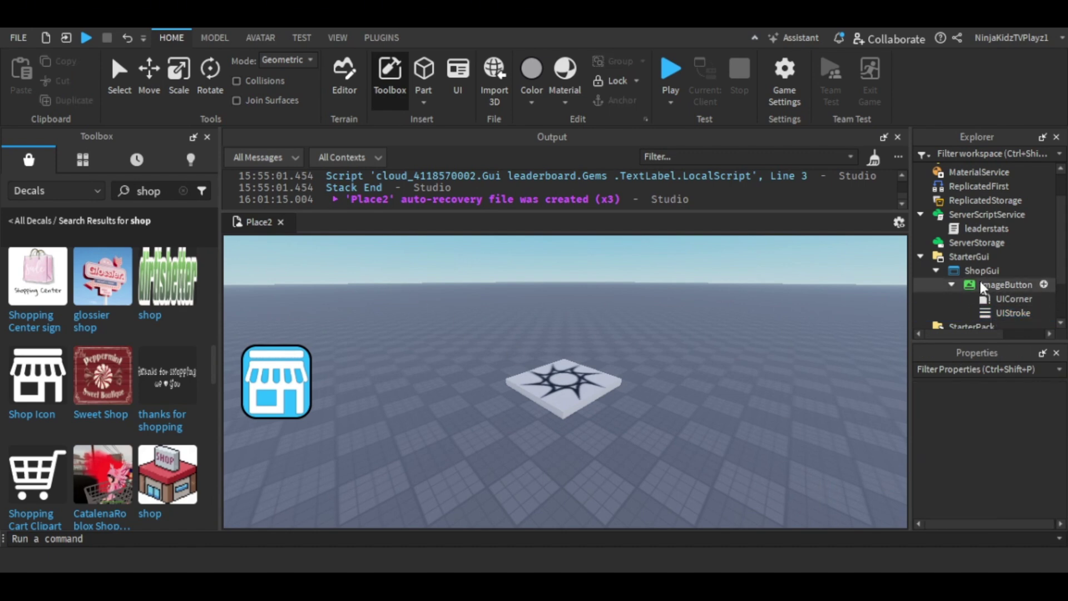
left_click(952, 284)
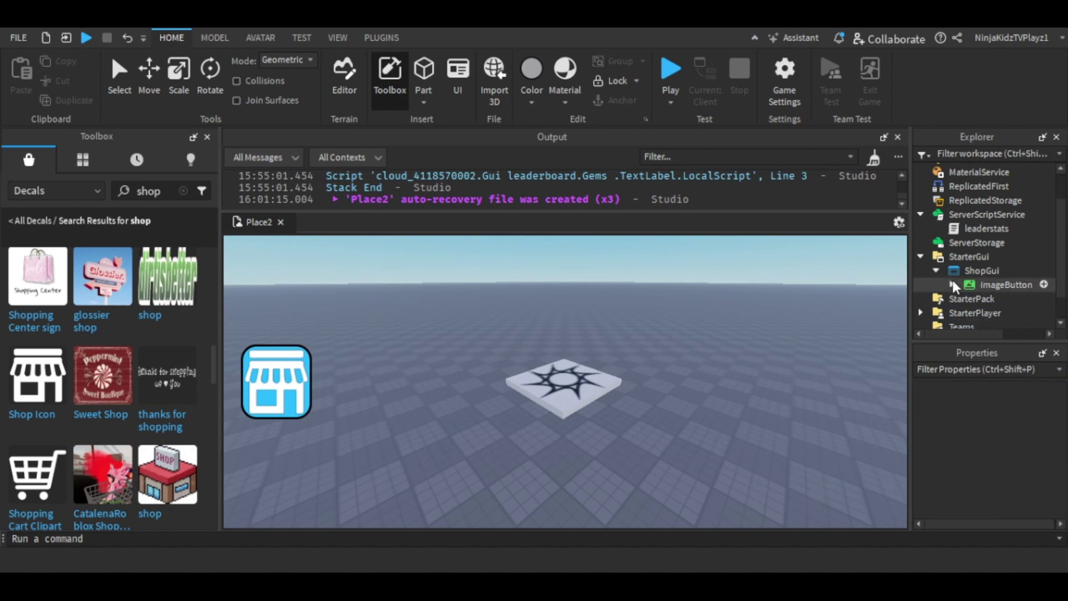
left_click(1010, 271)
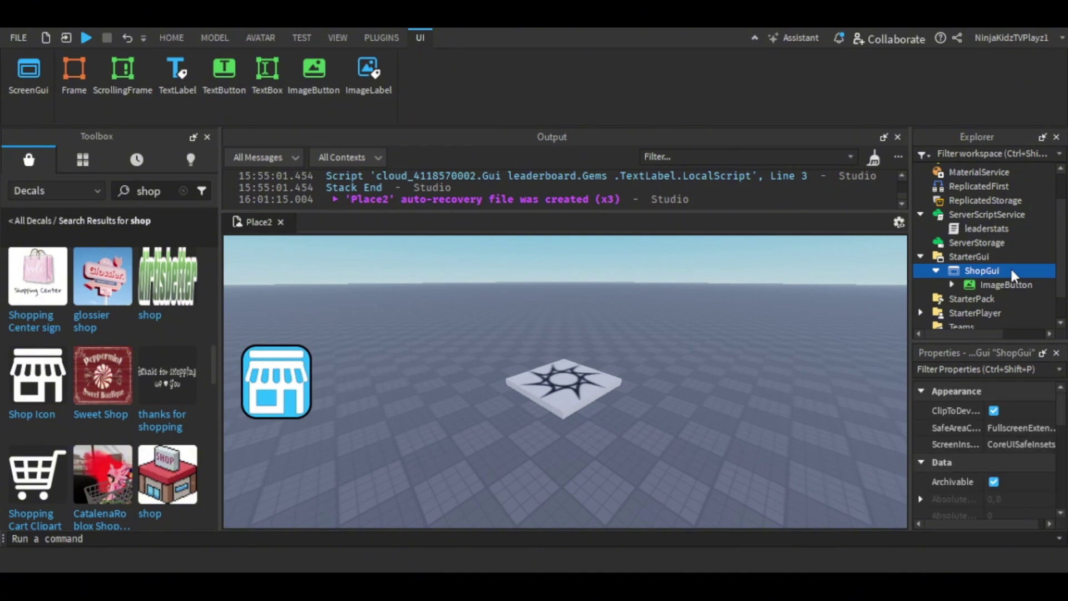
left_click(1010, 271)
left_click(1002, 299)
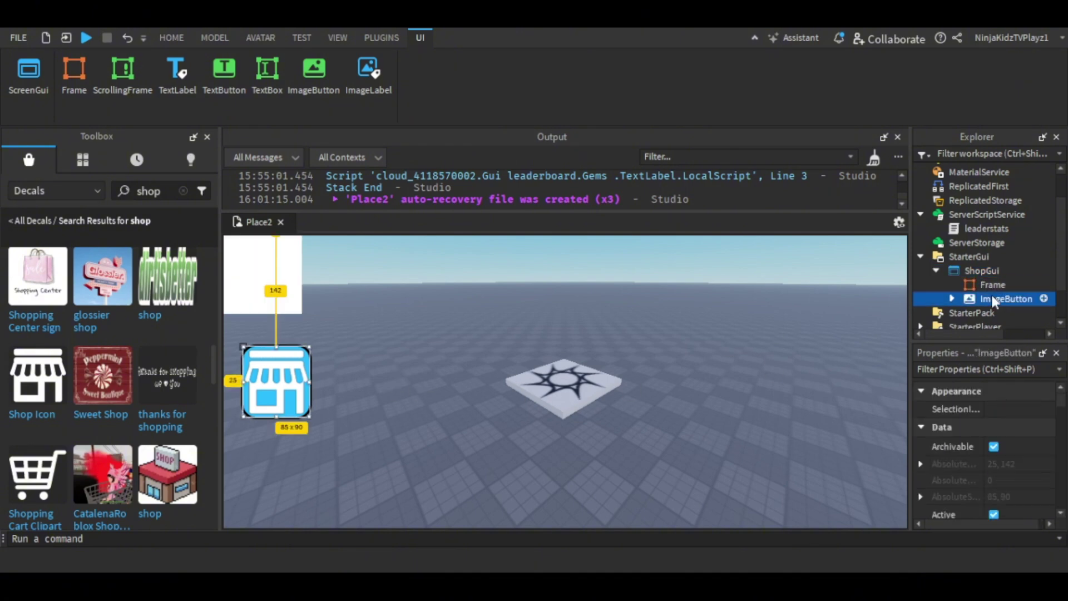